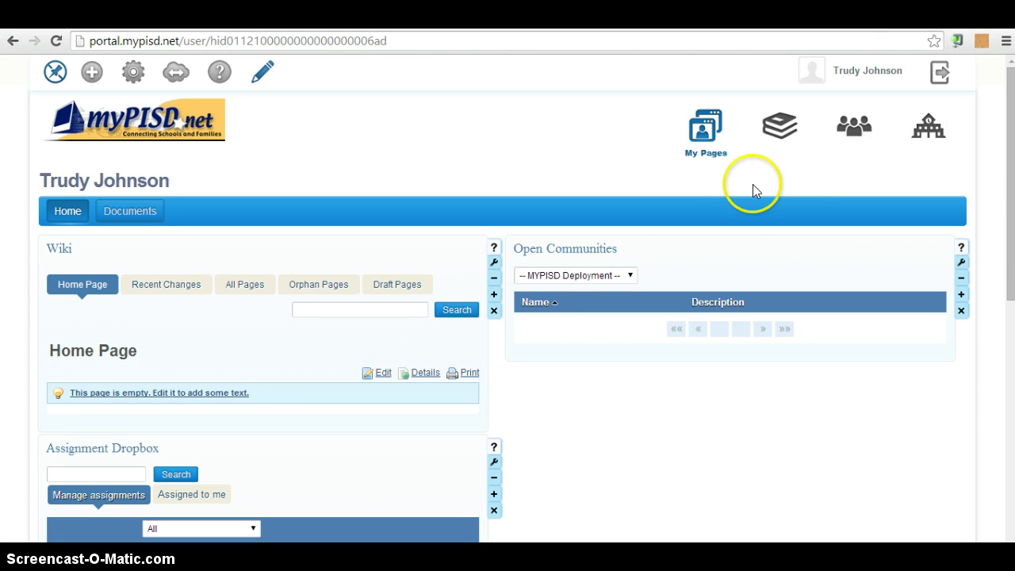
# - Go to the Power Math - 8th Grade class page from the My Classes list
pyautogui.click(775, 129)
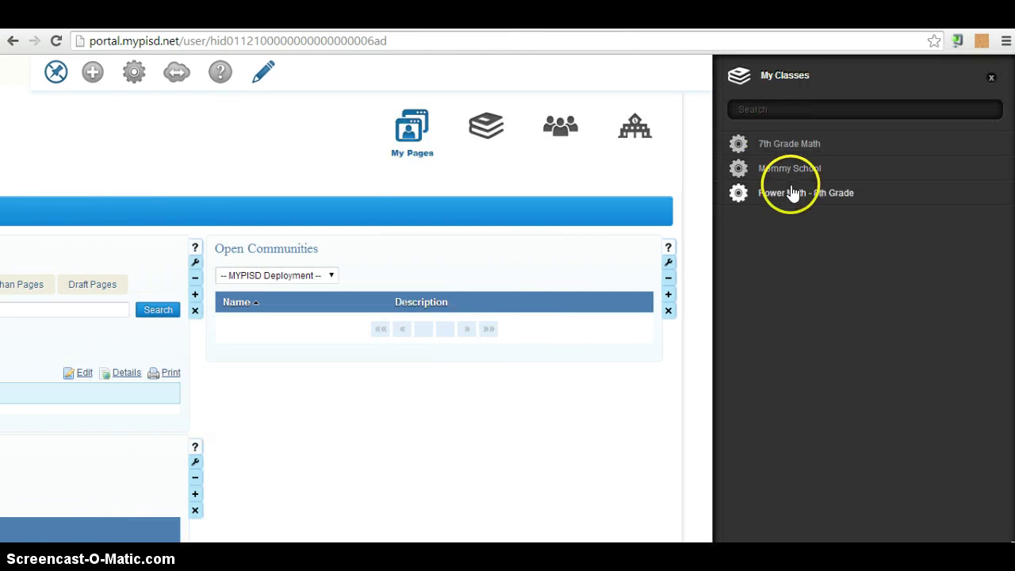
pyautogui.click(787, 194)
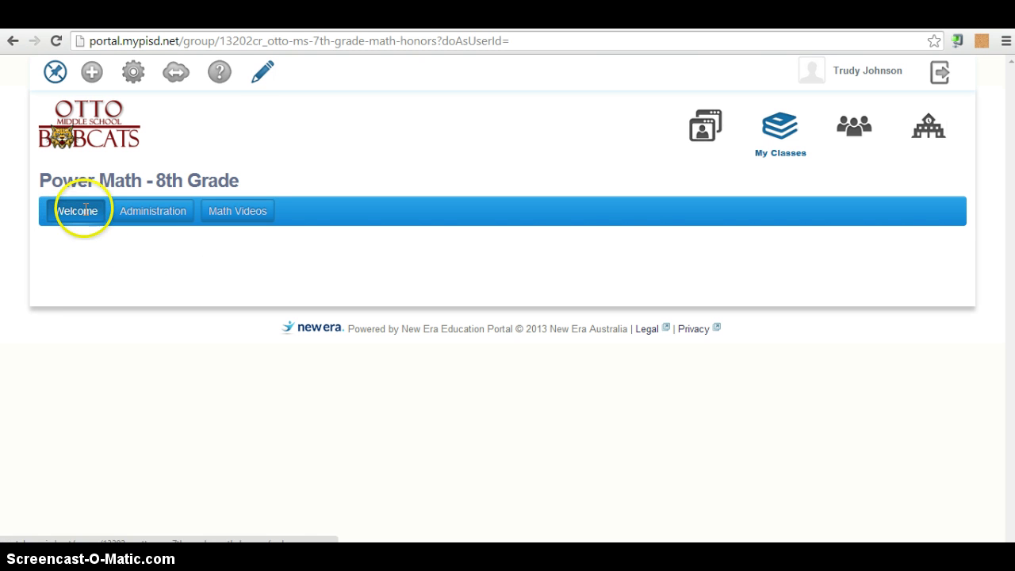
# - Add an External Content portlet from the Content Management applications to the Welcome page
pyautogui.click(90, 73)
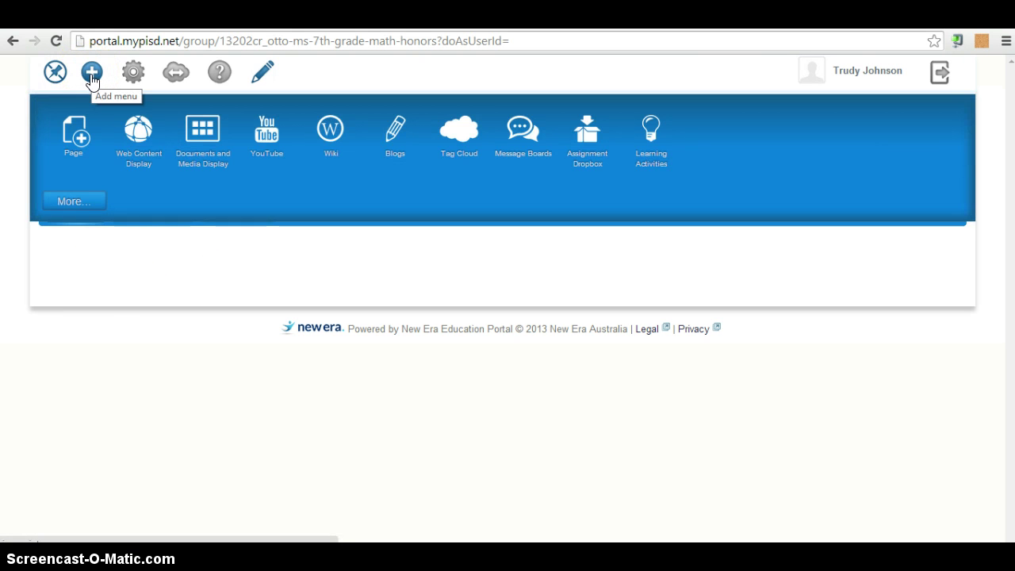
pyautogui.click(82, 204)
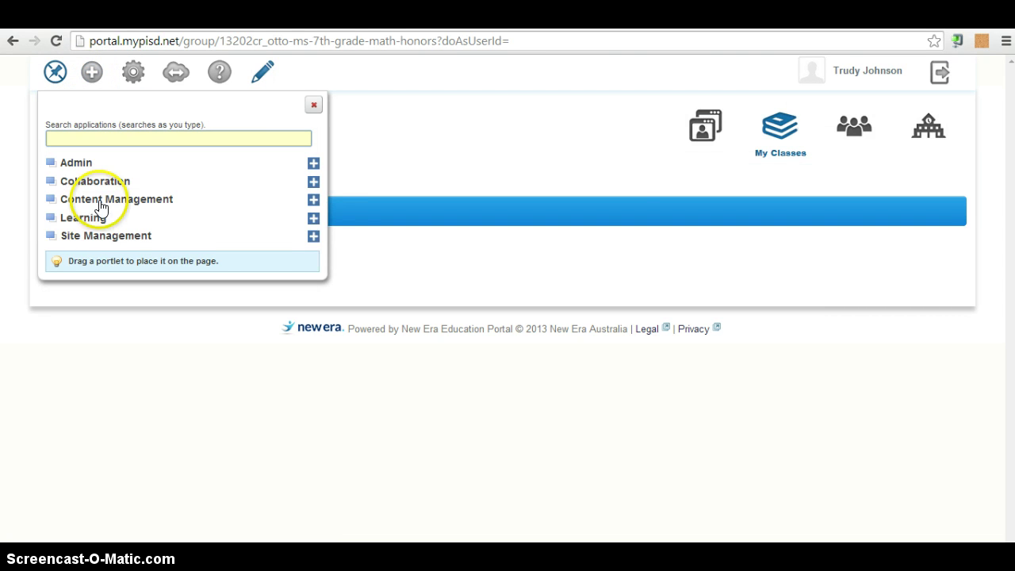
pyautogui.click(313, 200)
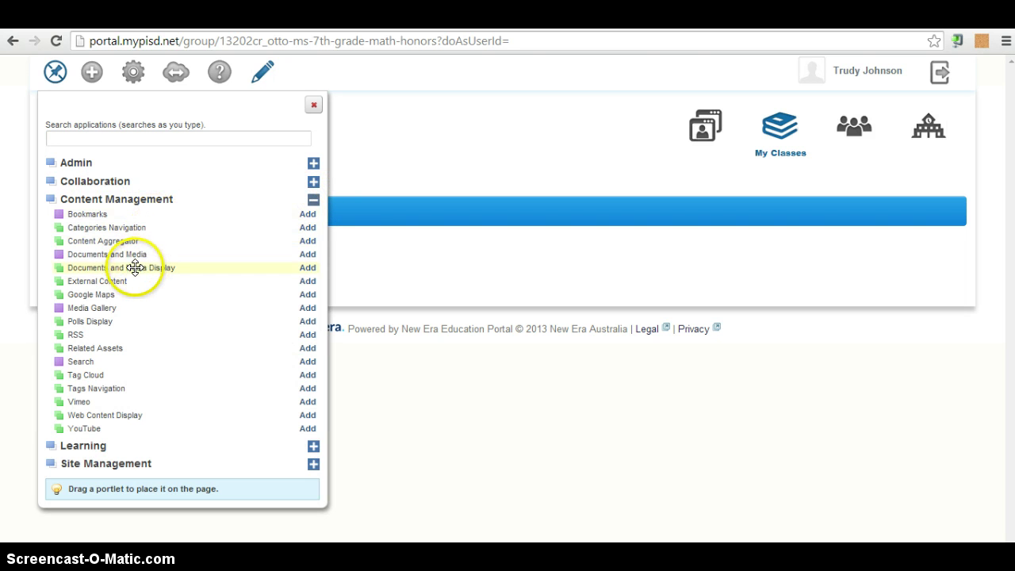
pyautogui.click(309, 283)
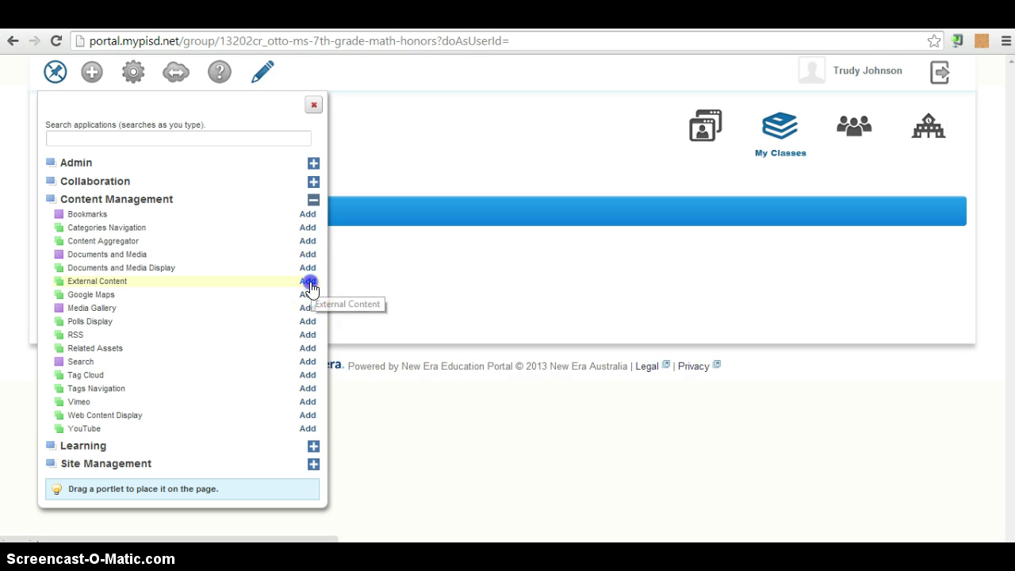
pyautogui.click(314, 106)
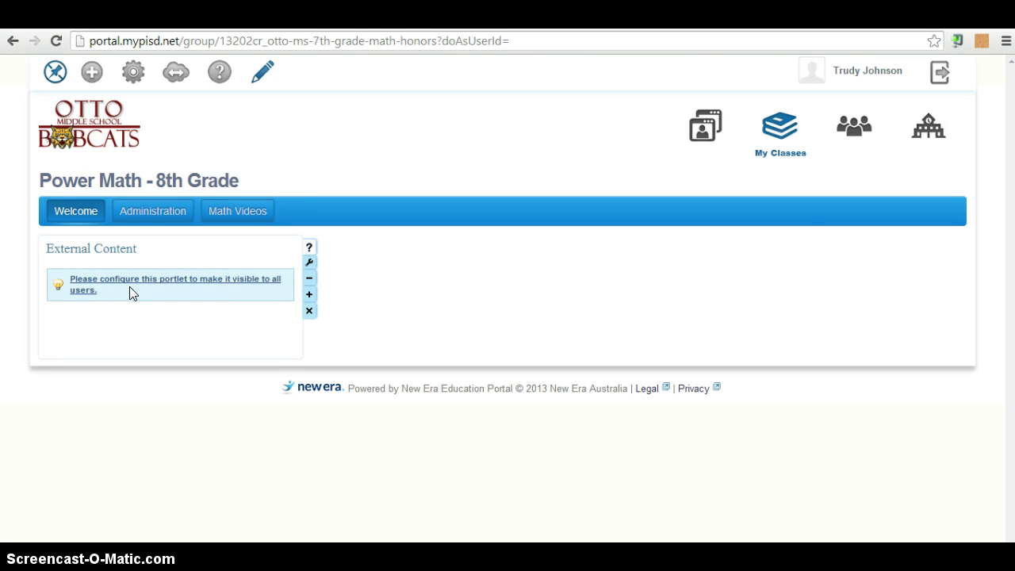
# - Open the External Content configuration at its Source URL field, then switch to the Smore flyer tab
pyautogui.click(159, 290)
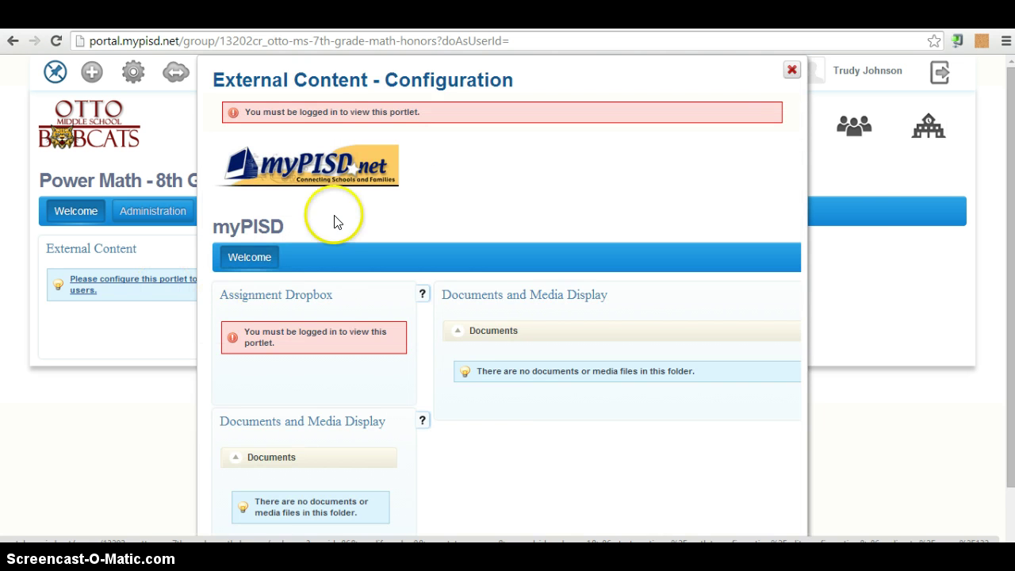
pyautogui.click(792, 72)
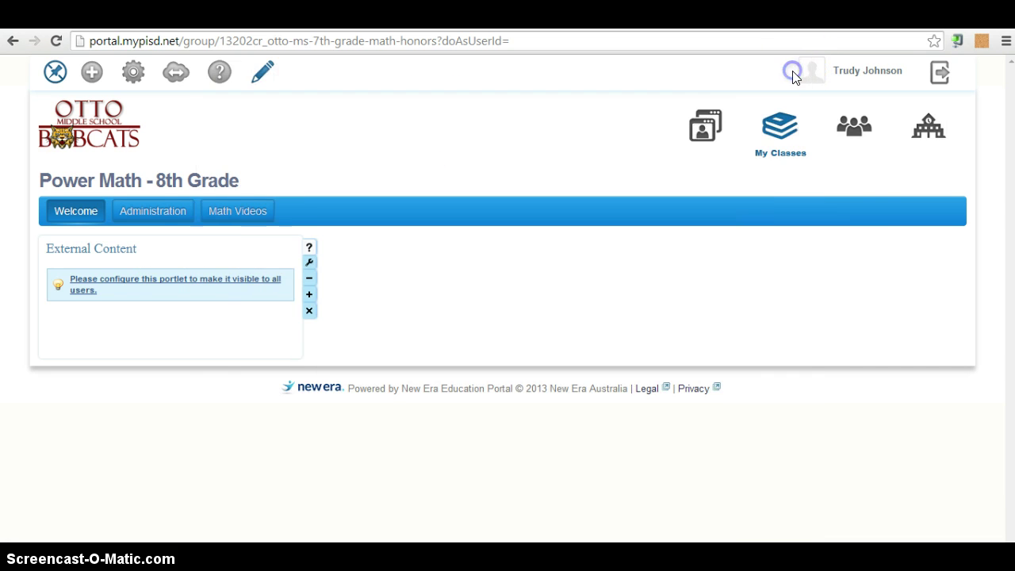
pyautogui.click(148, 282)
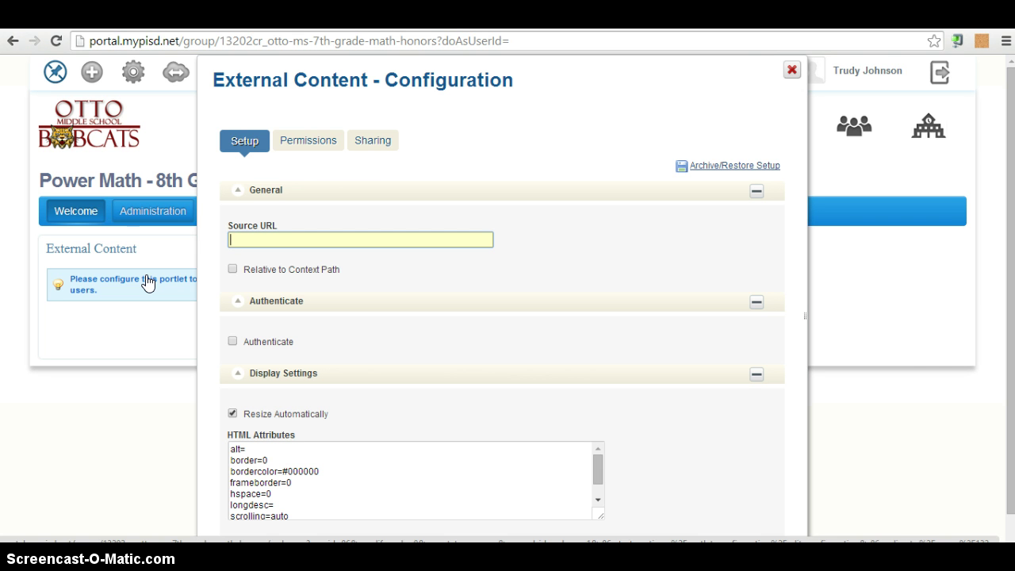
pyautogui.click(250, 240)
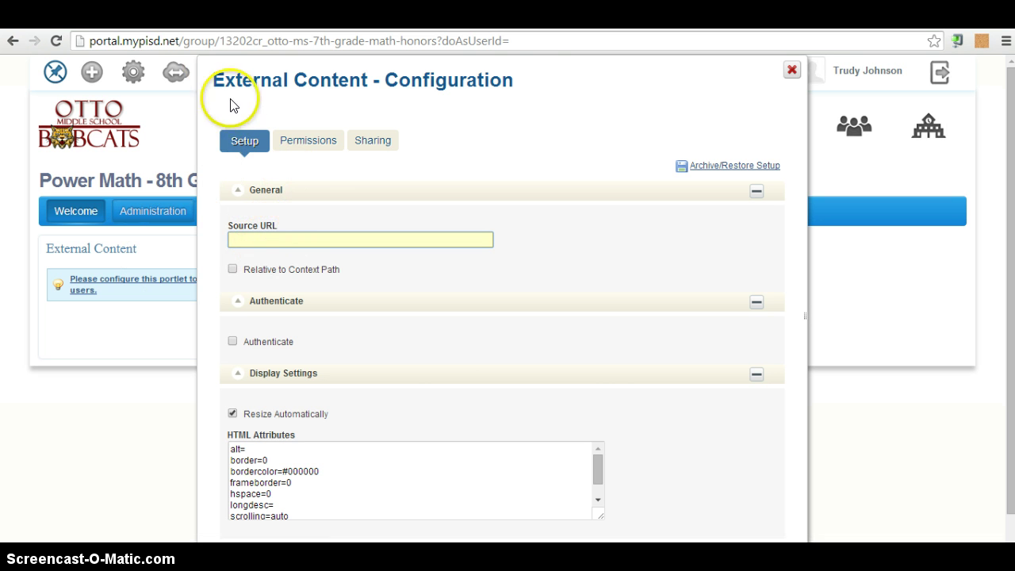
pyautogui.hotkey('ctrl', 'Tab')
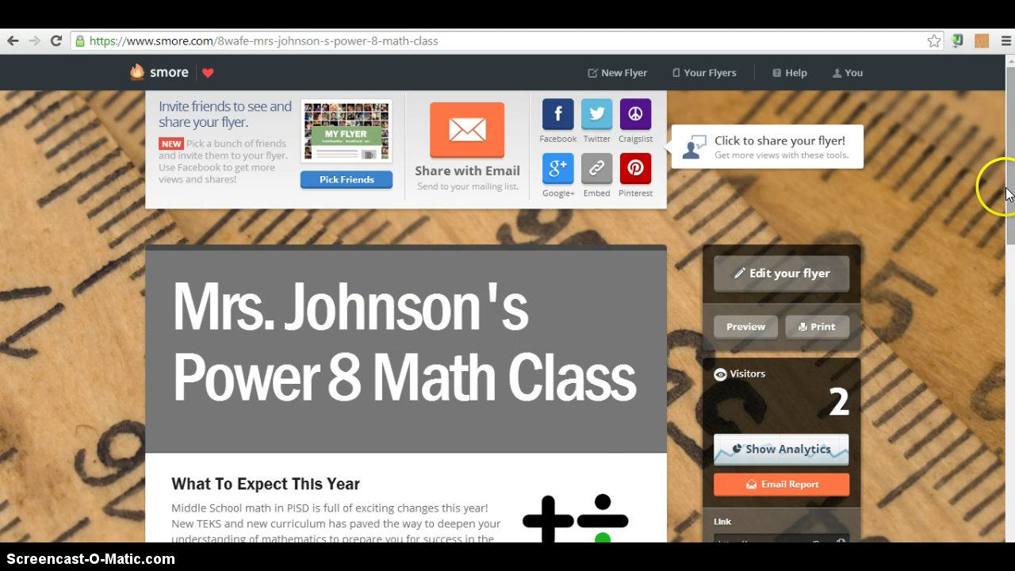
# - Scroll the Smore flyer down to its Link box and copy the share link
pyautogui.moveTo(1010, 191); pyautogui.dragTo(1010, 275)
pyautogui.scroll(3, 889, 237)
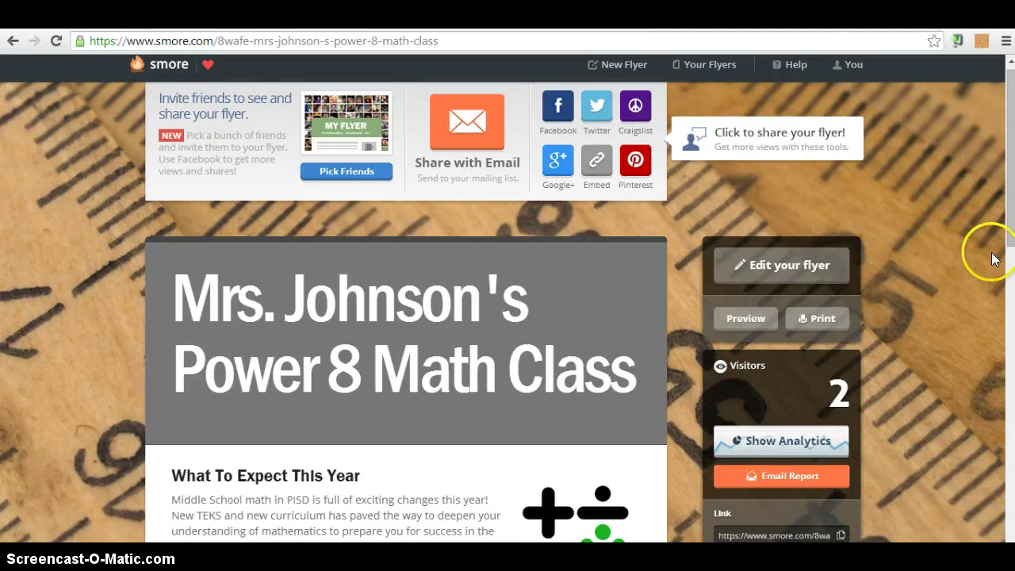
pyautogui.moveTo(1011, 230); pyautogui.dragTo(910, 358)
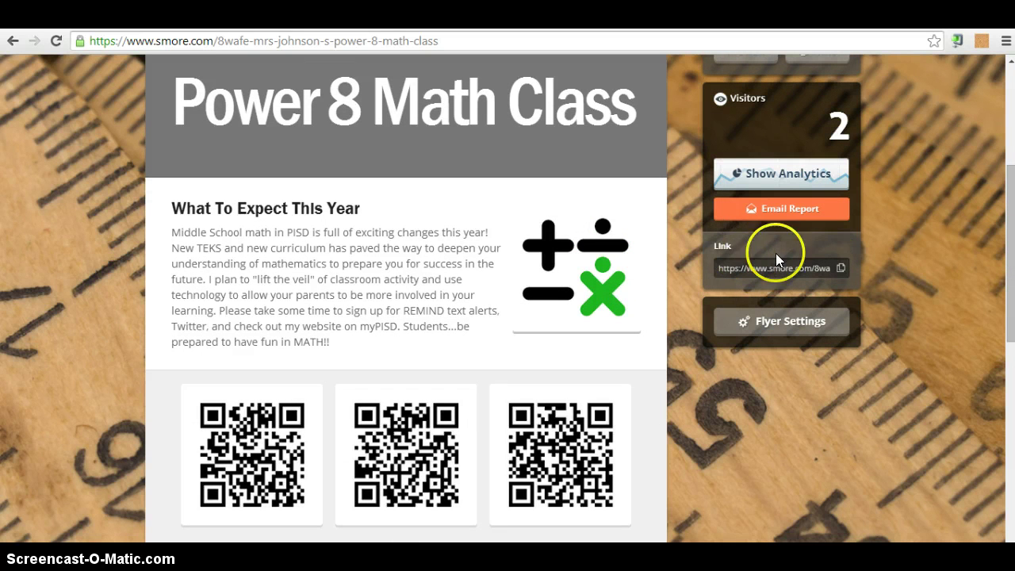
pyautogui.click(842, 270)
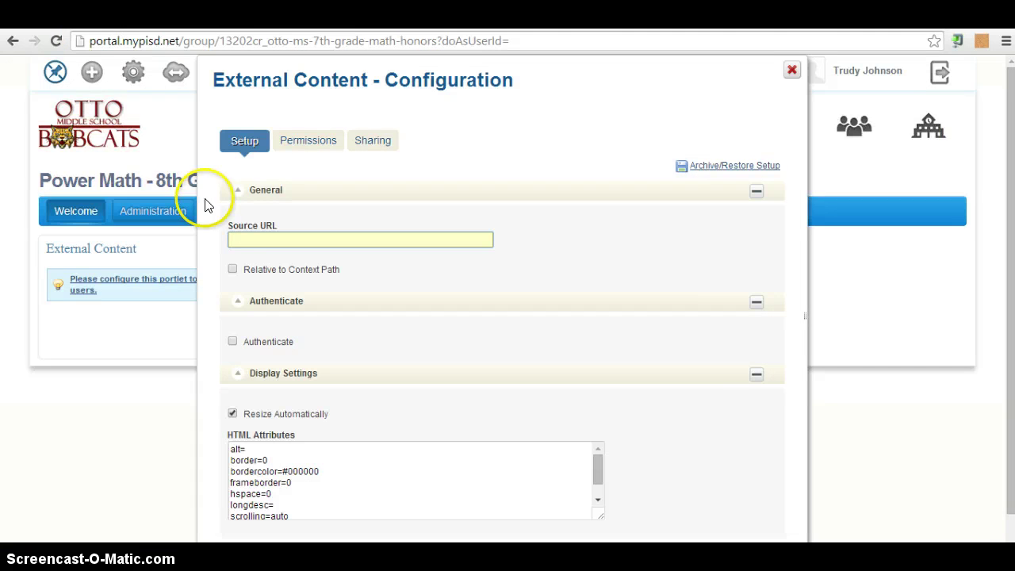
pyautogui.rightClick(246, 238)
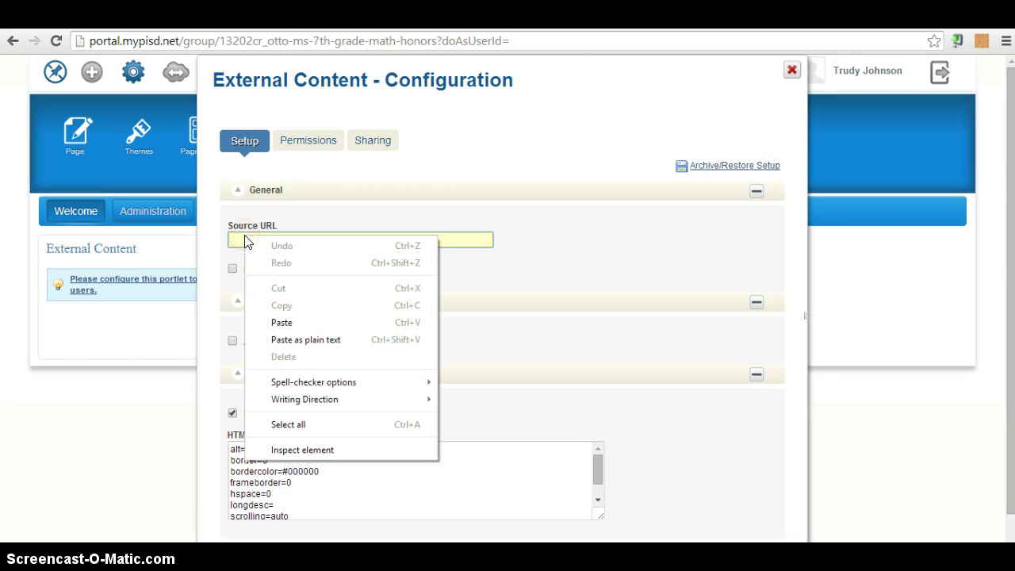
pyautogui.click(279, 324)
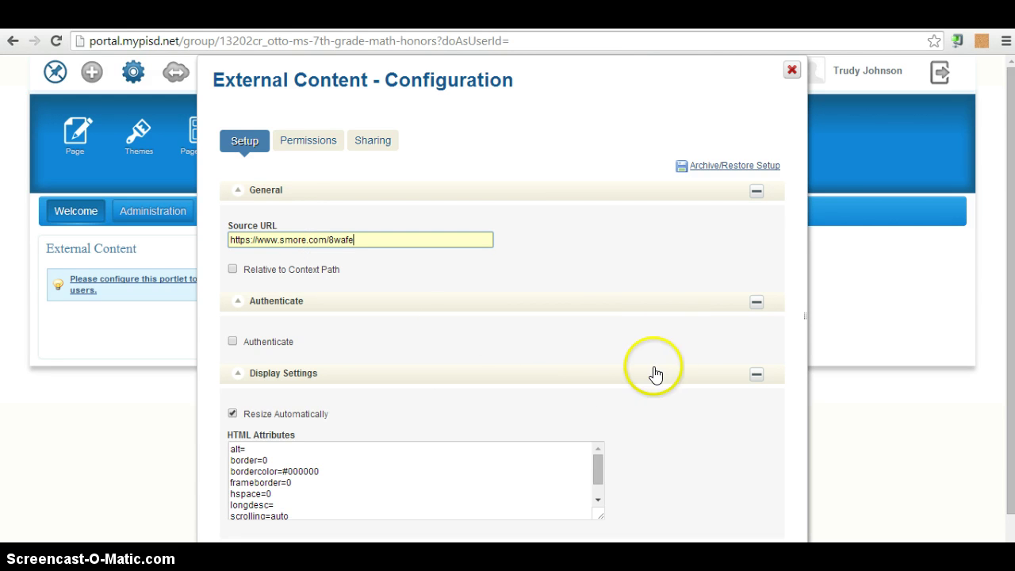
pyautogui.scroll(-1, 1008, 283)
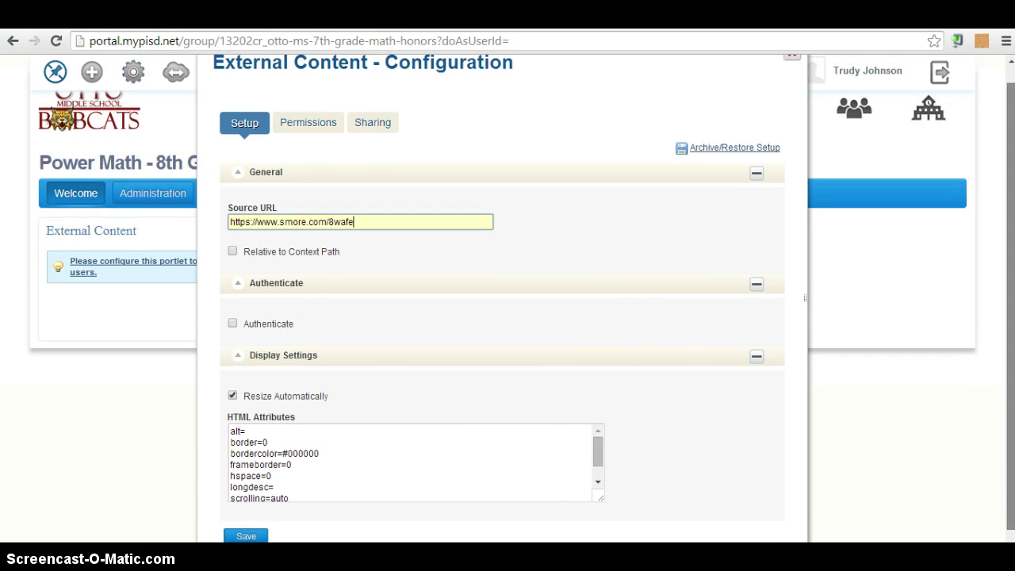
pyautogui.click(249, 527)
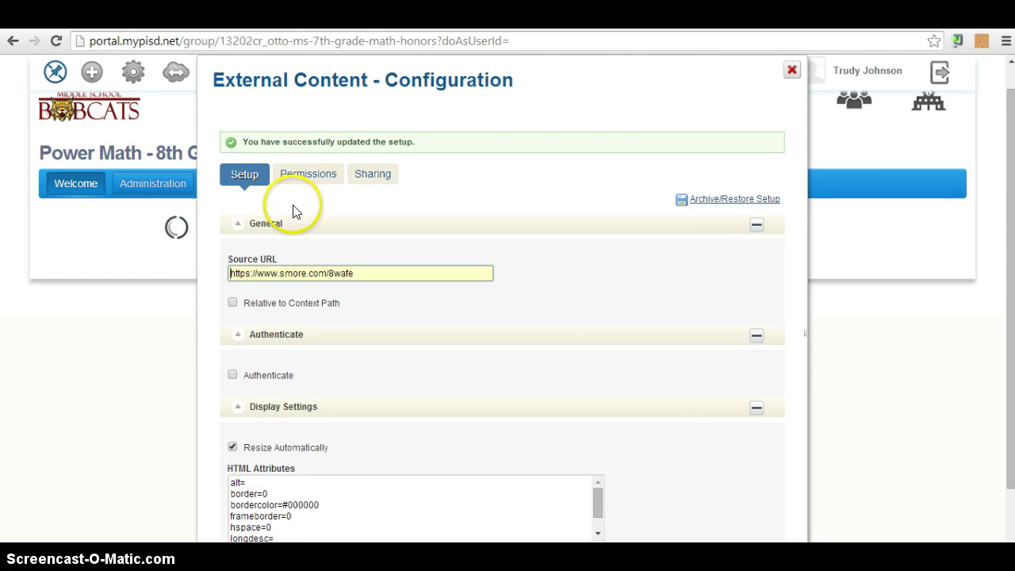
pyautogui.click(246, 173)
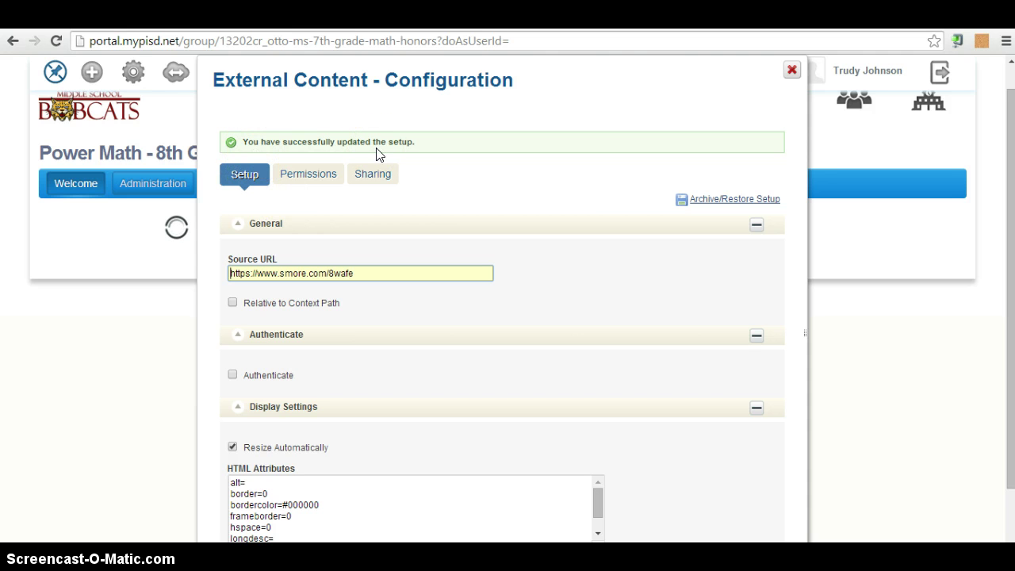
pyautogui.click(791, 70)
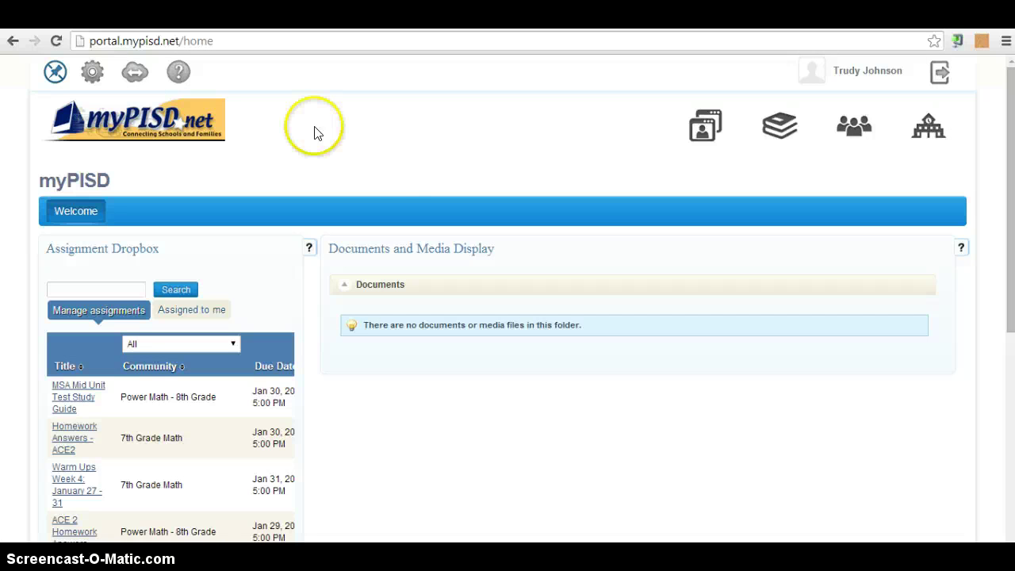
# - Return to the Power Math - 8th Grade class page through My Classes to view the embedded flyer
pyautogui.click(785, 133)
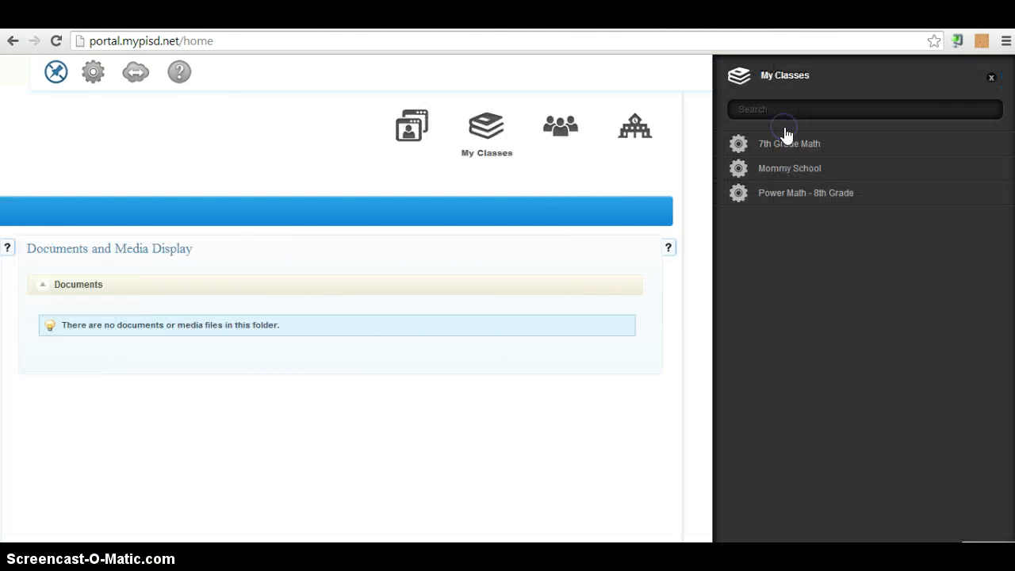
pyautogui.click(794, 194)
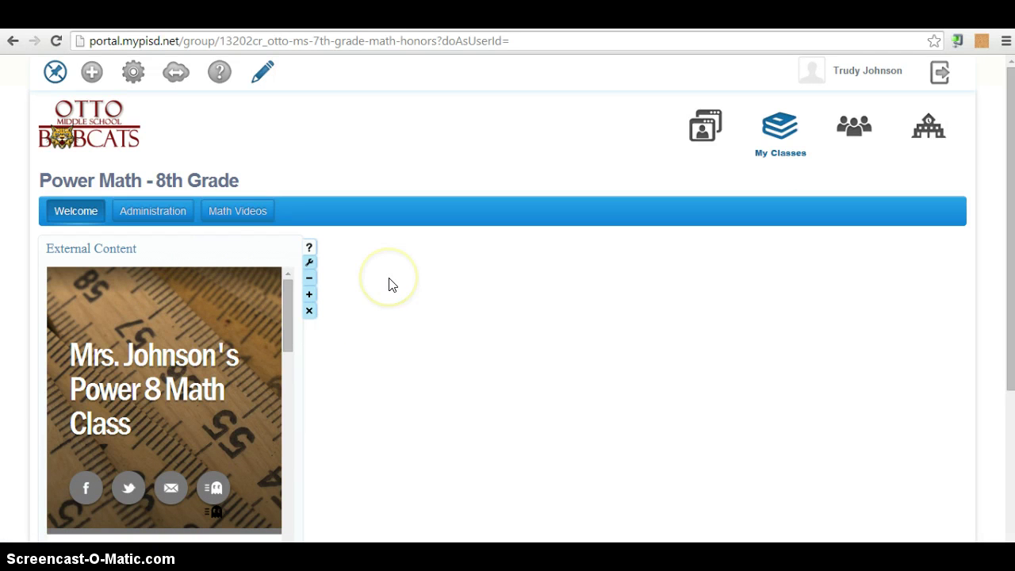
# - Open the Manage Page layout settings, then close the page management window
pyautogui.click(92, 72)
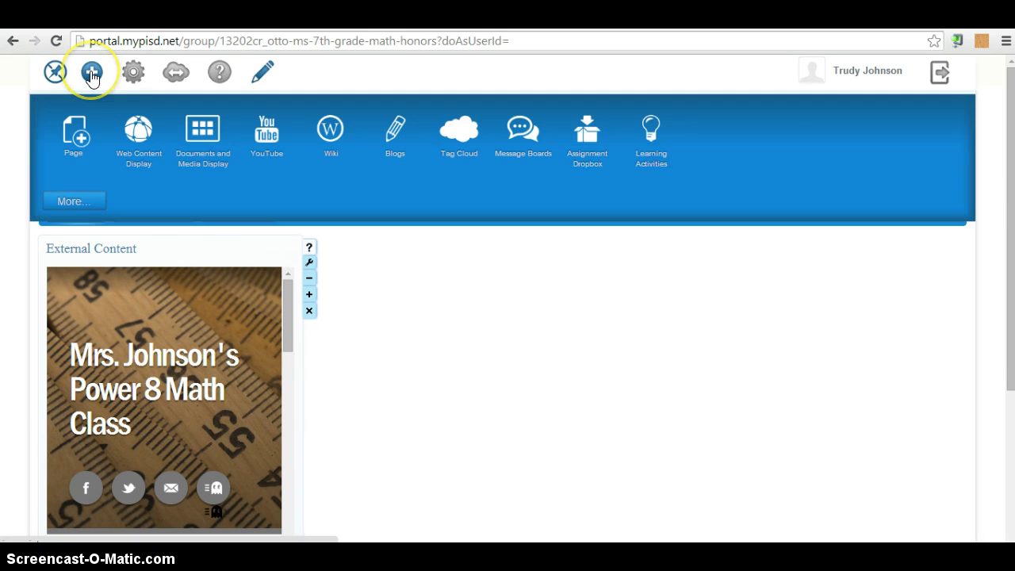
pyautogui.click(133, 72)
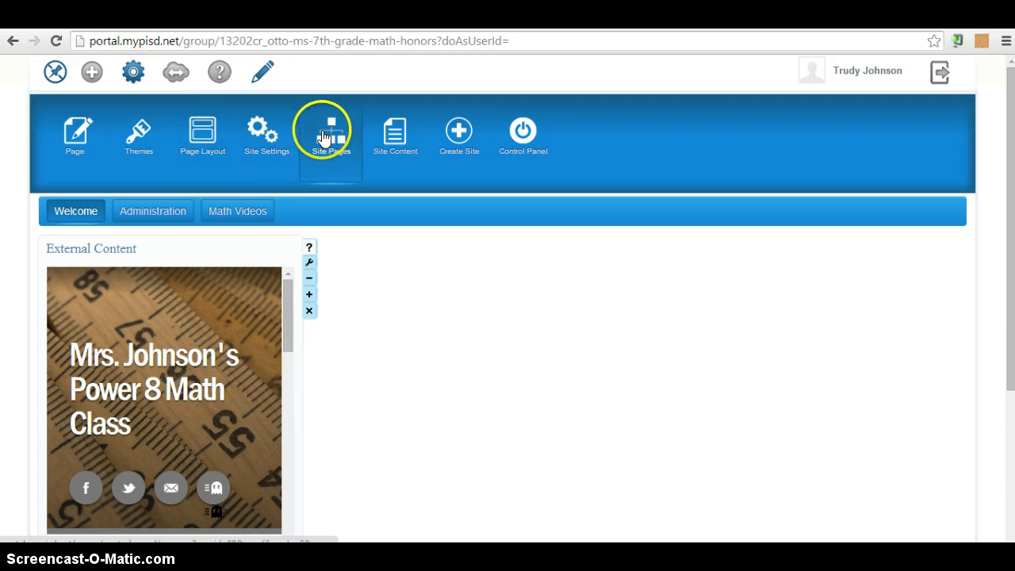
pyautogui.click(208, 141)
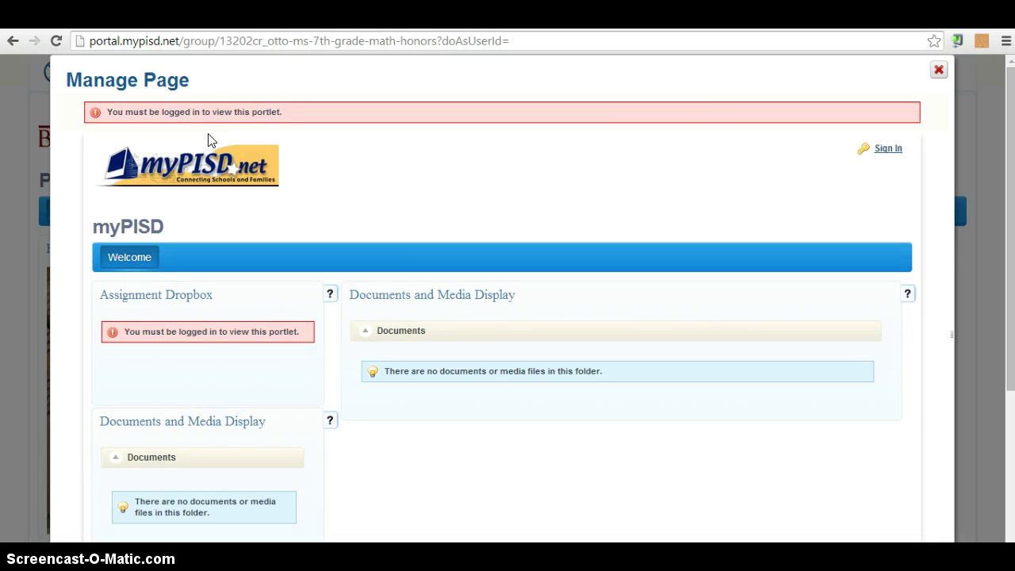
pyautogui.click(937, 69)
# - Reopen the layout settings, dismiss the district links list, and bring up the Manage options again
pyautogui.click(92, 73)
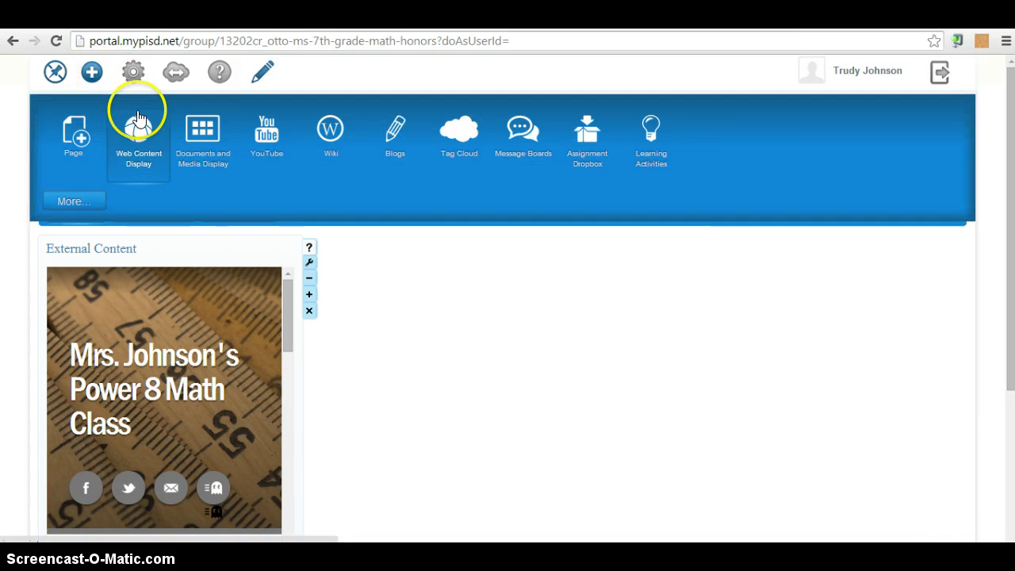
pyautogui.click(133, 72)
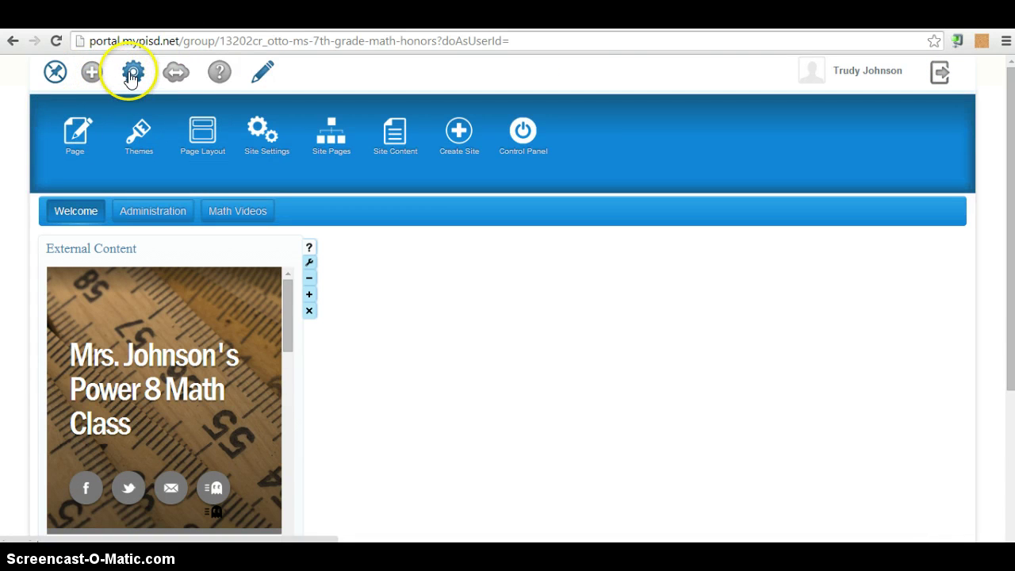
pyautogui.click(191, 119)
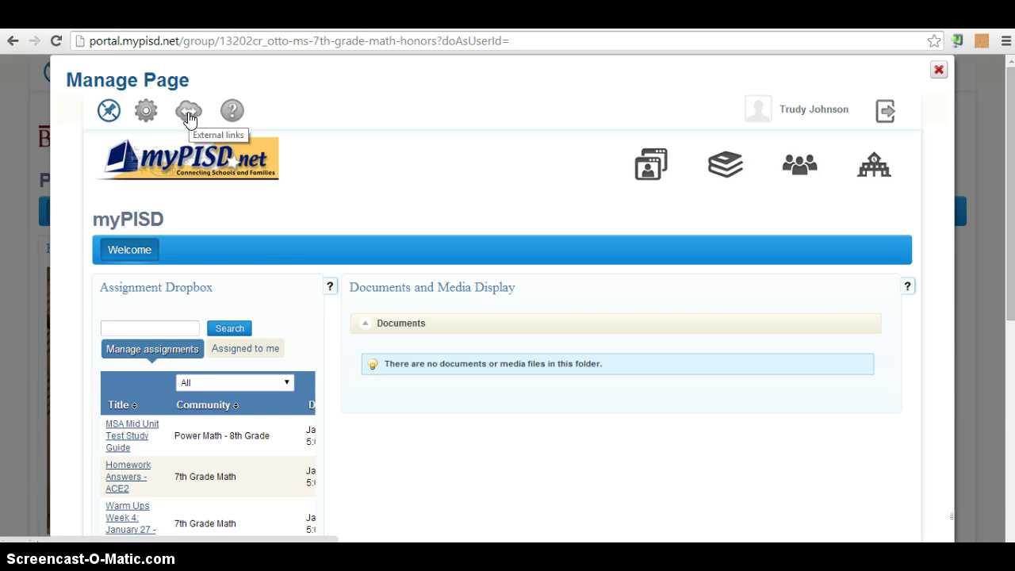
pyautogui.click(188, 111)
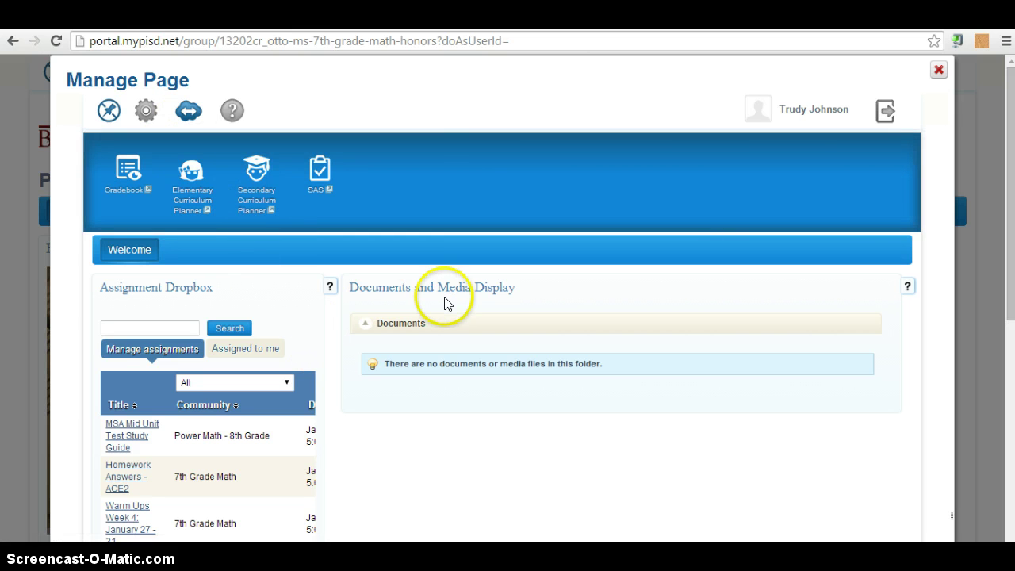
pyautogui.click(146, 110)
pyautogui.click(503, 317)
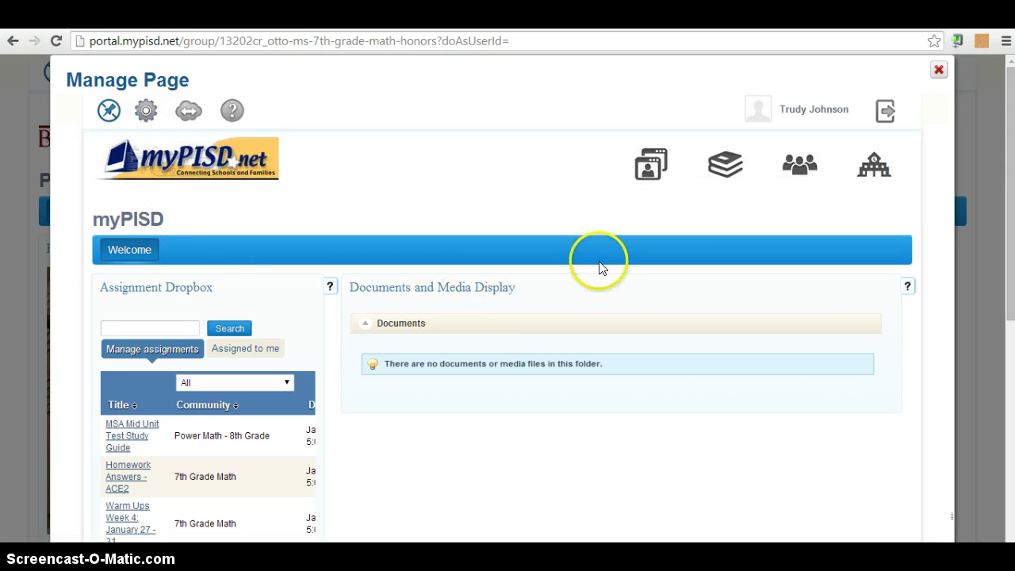
pyautogui.click(939, 73)
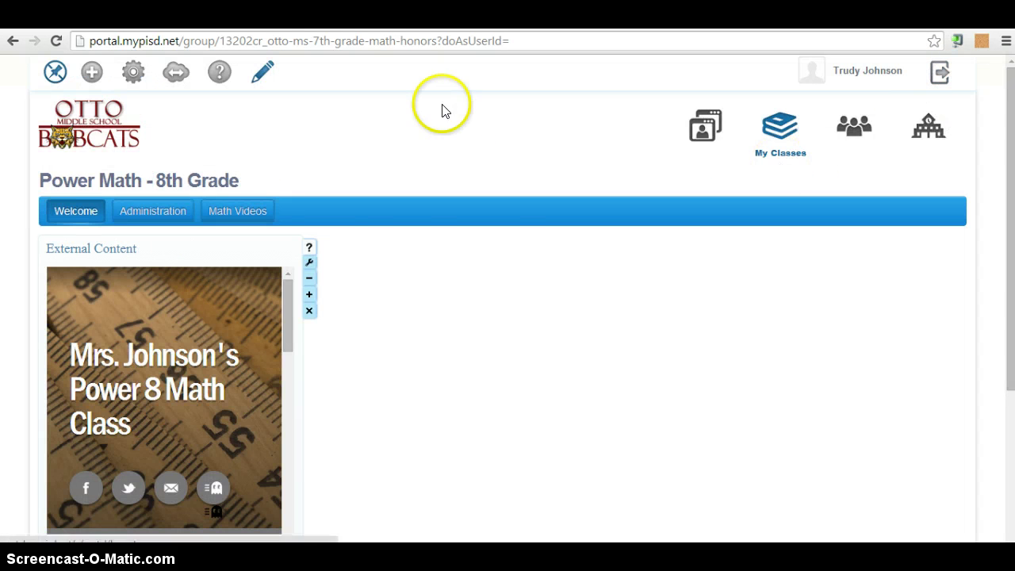
pyautogui.click(131, 75)
# - Select the 1 Column layout for the Welcome page, save it, and close Manage Page
pyautogui.click(209, 131)
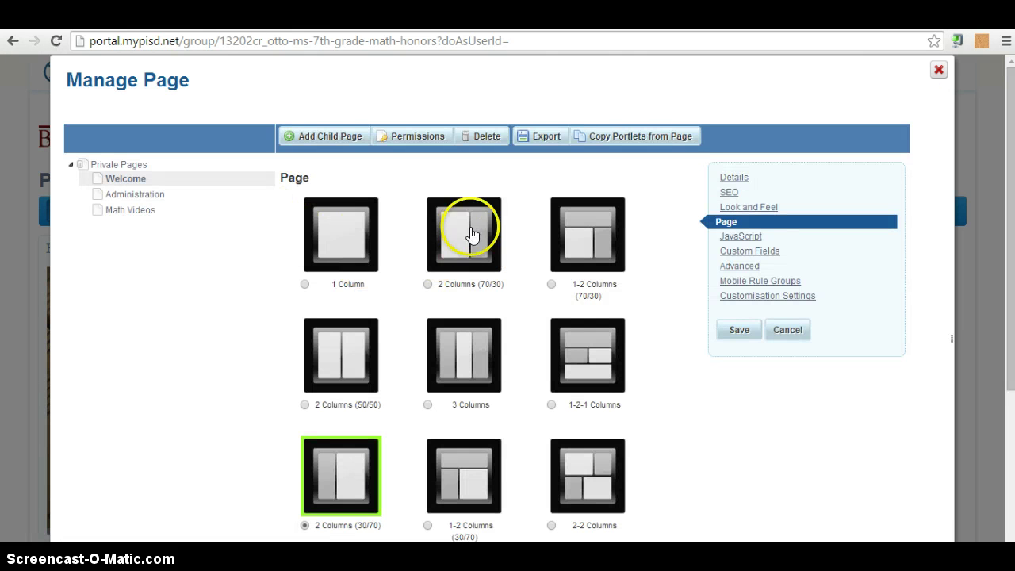
pyautogui.click(356, 240)
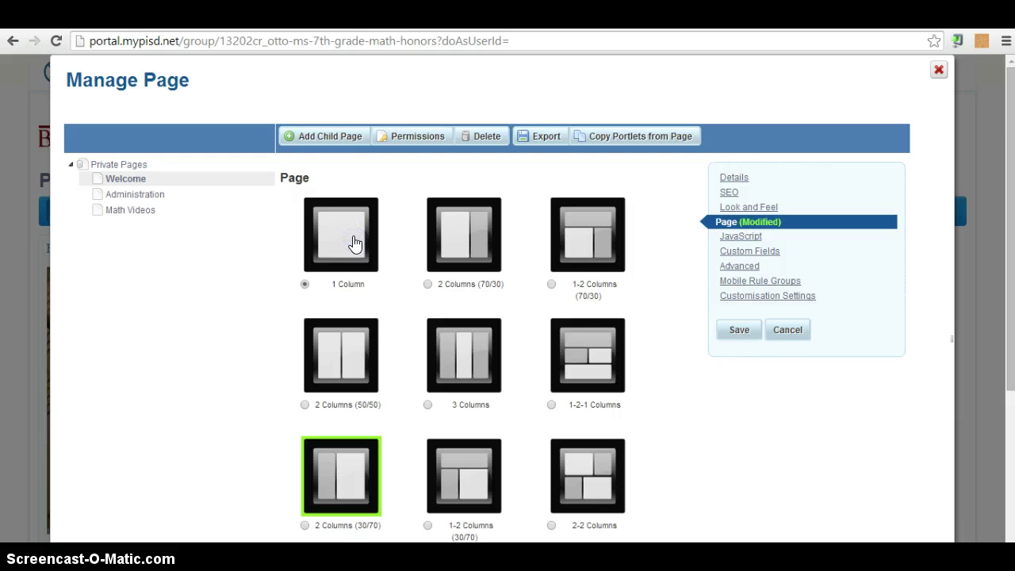
pyautogui.click(739, 330)
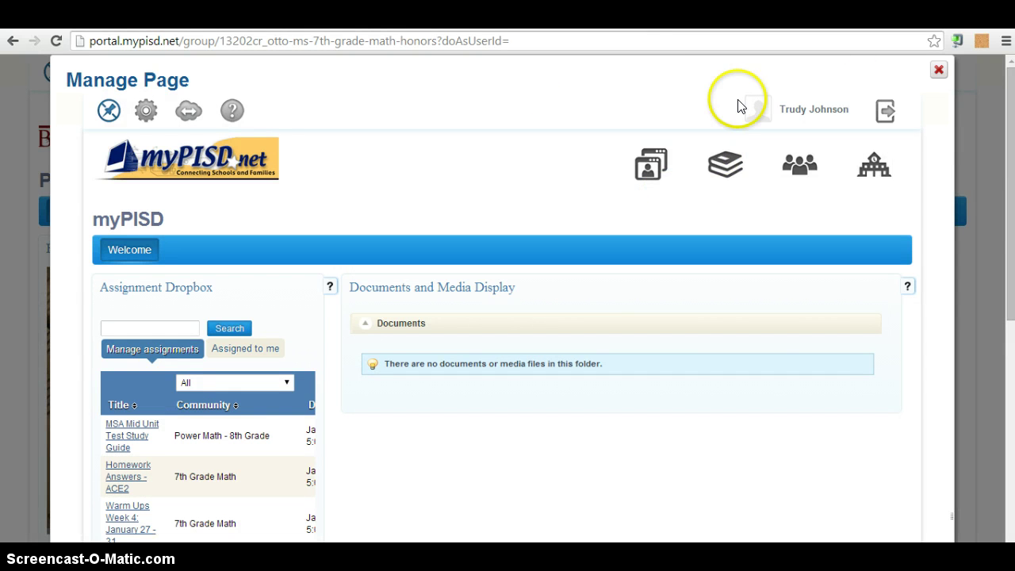
pyautogui.click(940, 73)
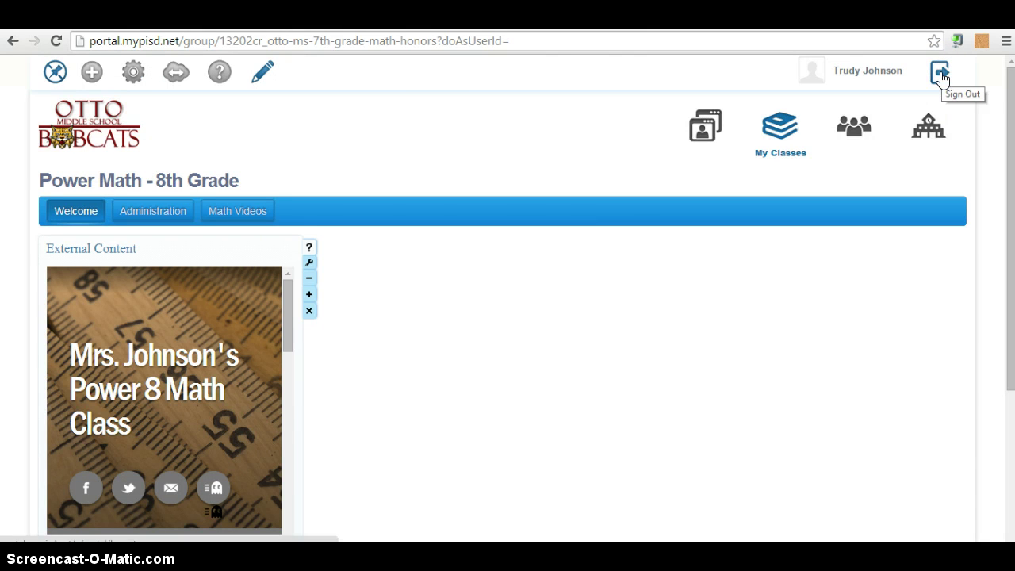
# - Reload the class page and save the 1 Column layout again in Page Layout
pyautogui.click(56, 42)
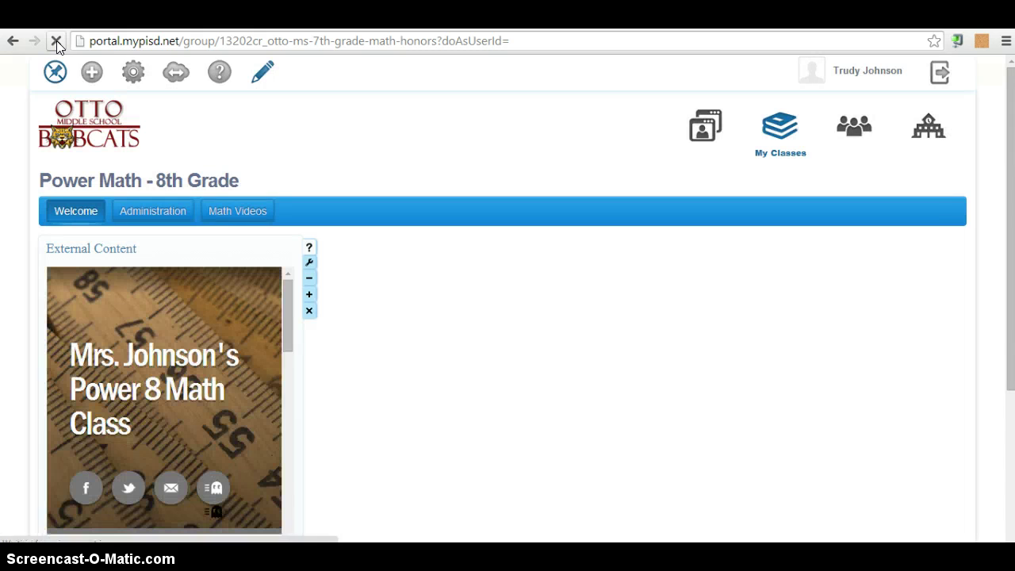
pyautogui.click(134, 75)
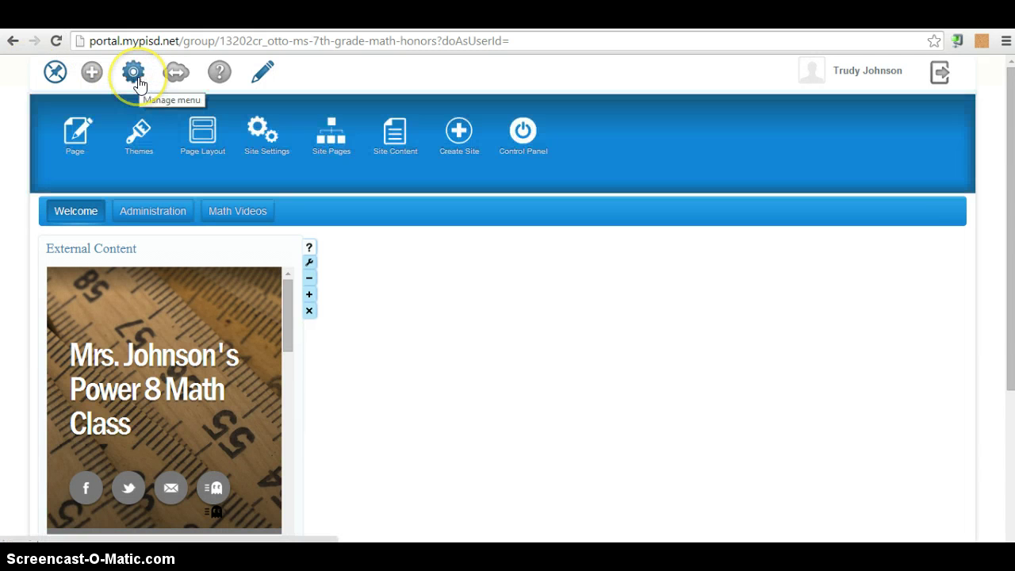
pyautogui.click(205, 139)
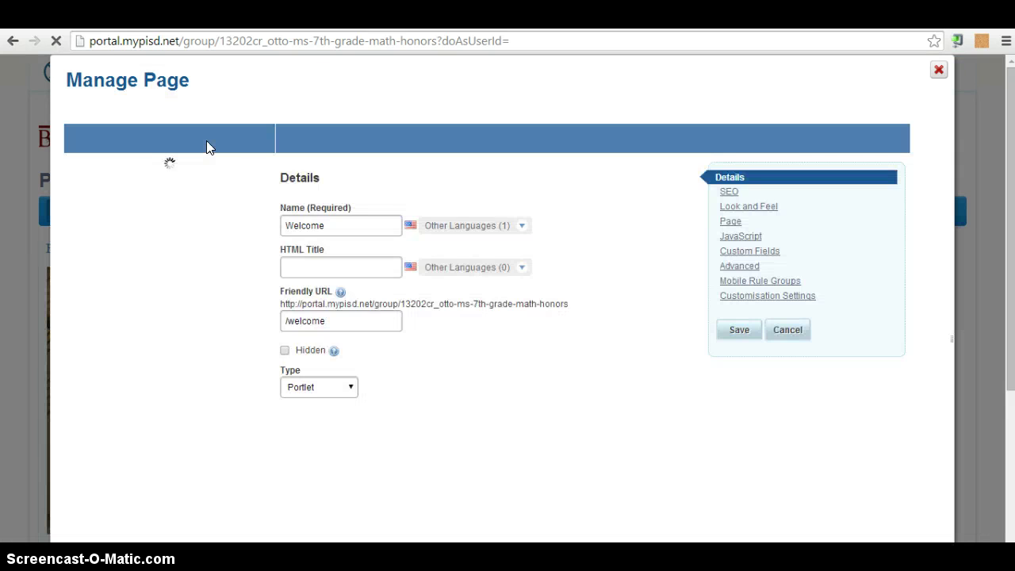
pyautogui.click(347, 252)
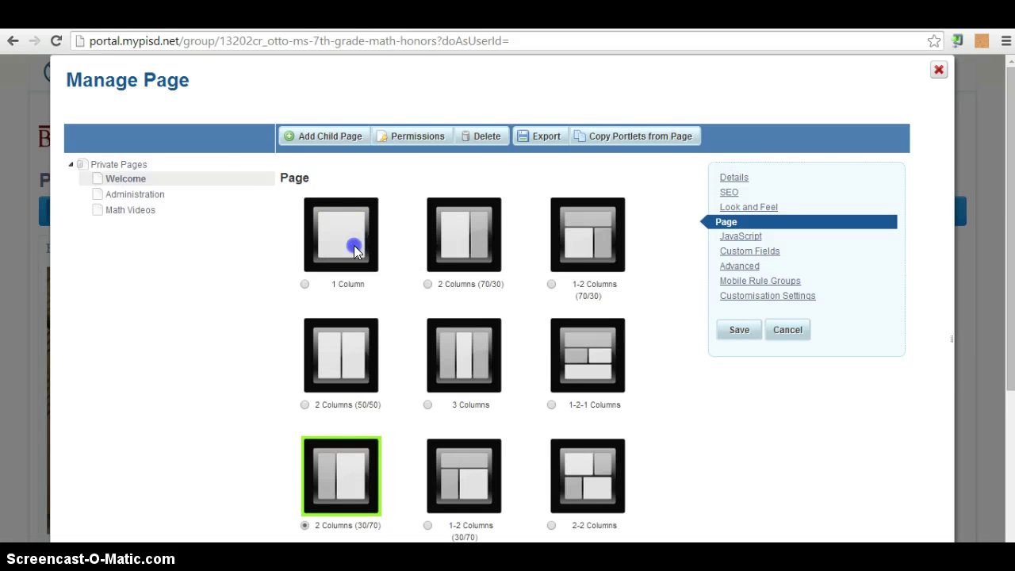
pyautogui.click(743, 332)
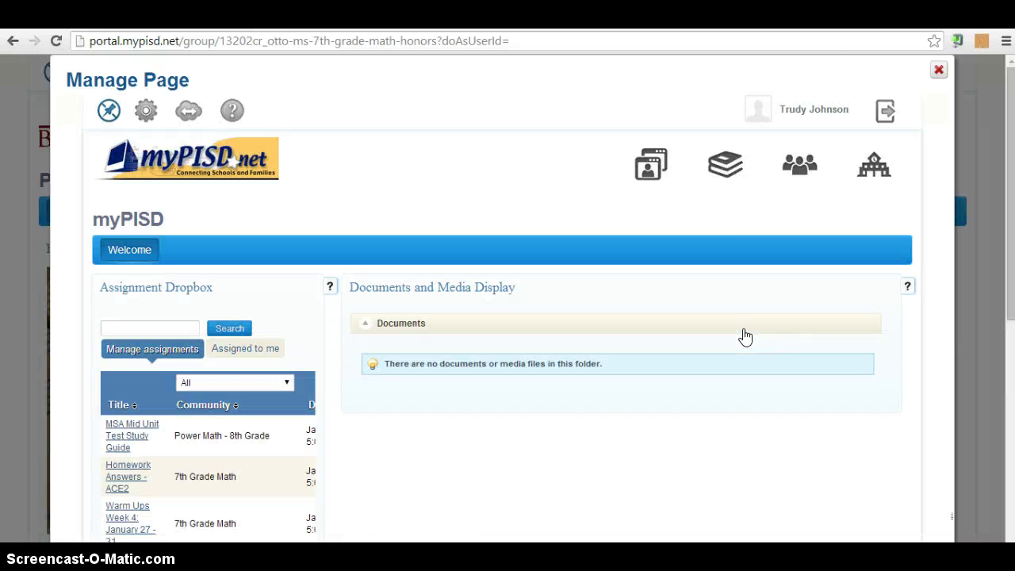
# - Reopen Power Math - 8th Grade from My Classes and close the page management window
pyautogui.click(735, 168)
pyautogui.click(749, 233)
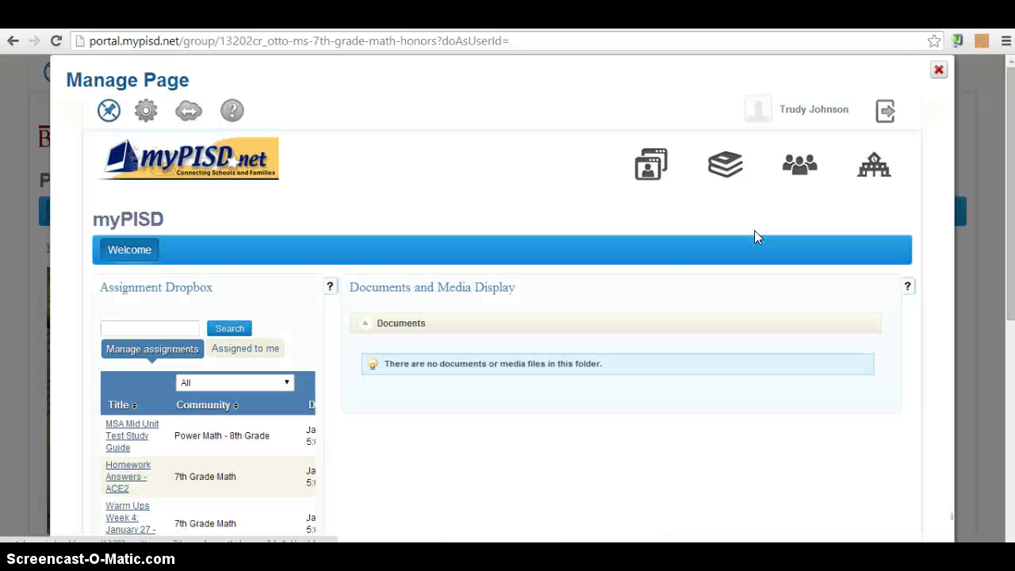
pyautogui.click(937, 70)
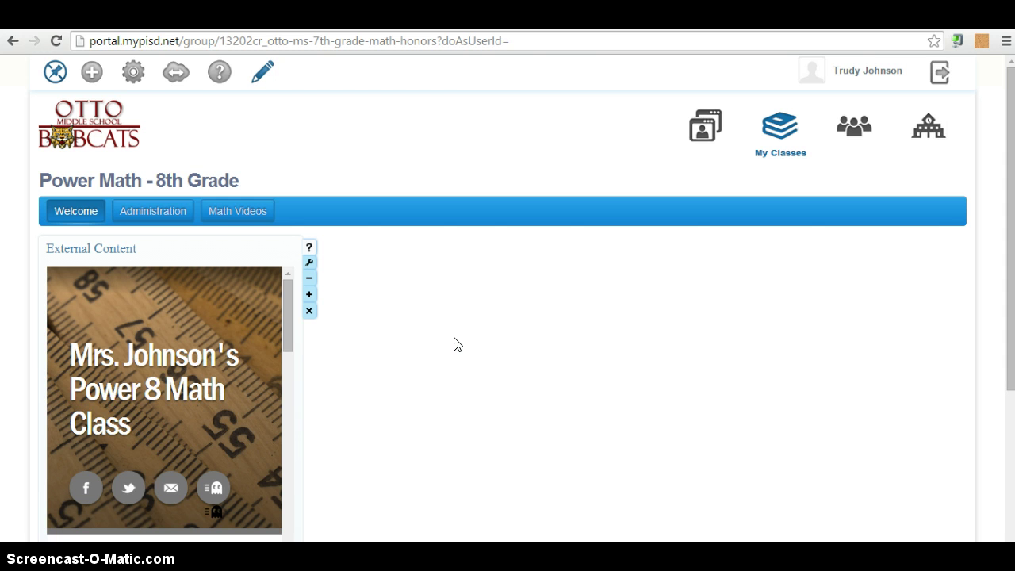
# - Bring up the gear's Manage options above the Welcome page and click within the page below
pyautogui.click(136, 82)
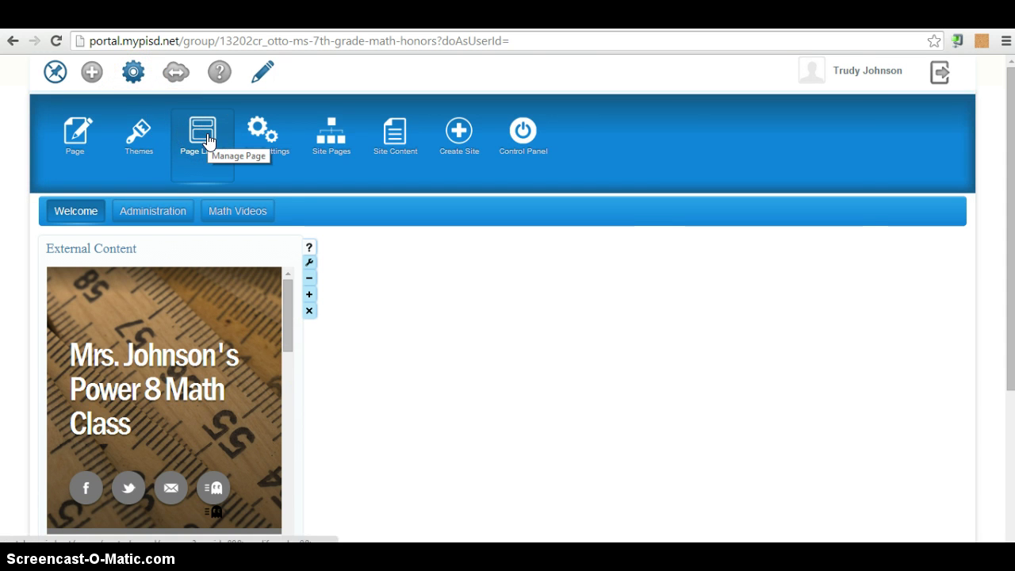
pyautogui.click(332, 378)
pyautogui.click(398, 329)
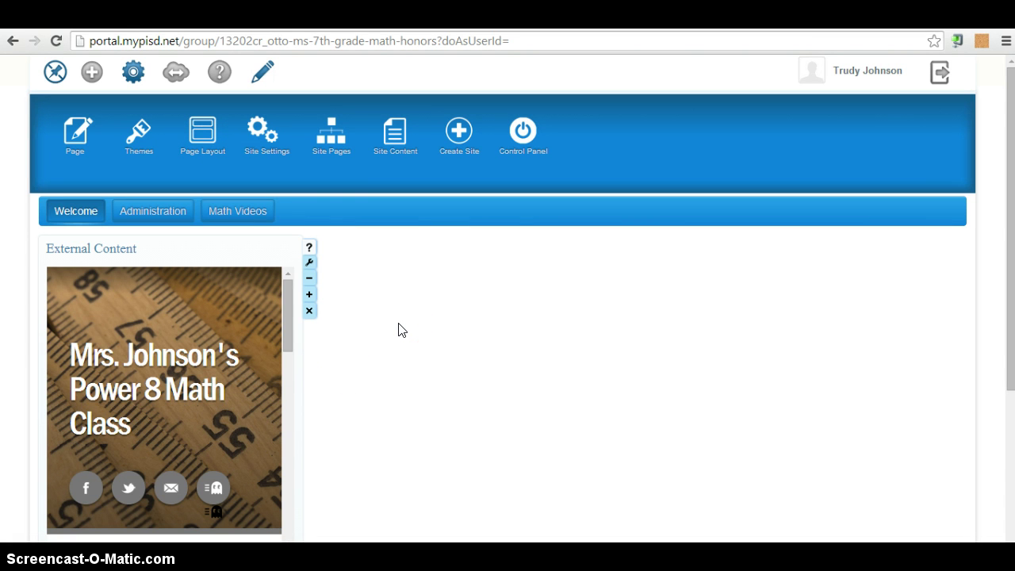
pyautogui.click(176, 464)
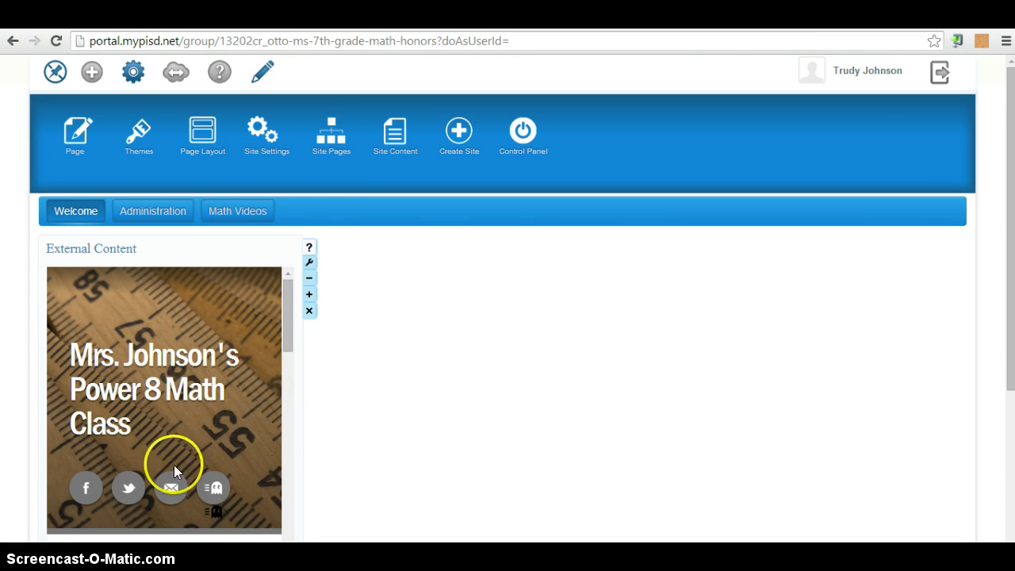